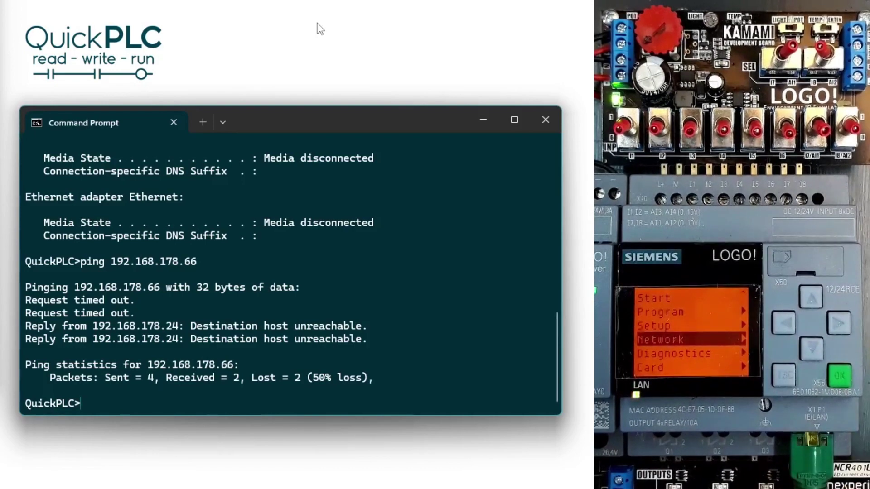
# Rerun the ping to 192.168.178.66, which still gets no proper reply.
pyautogui.press('Up')
pyautogui.press('Return')
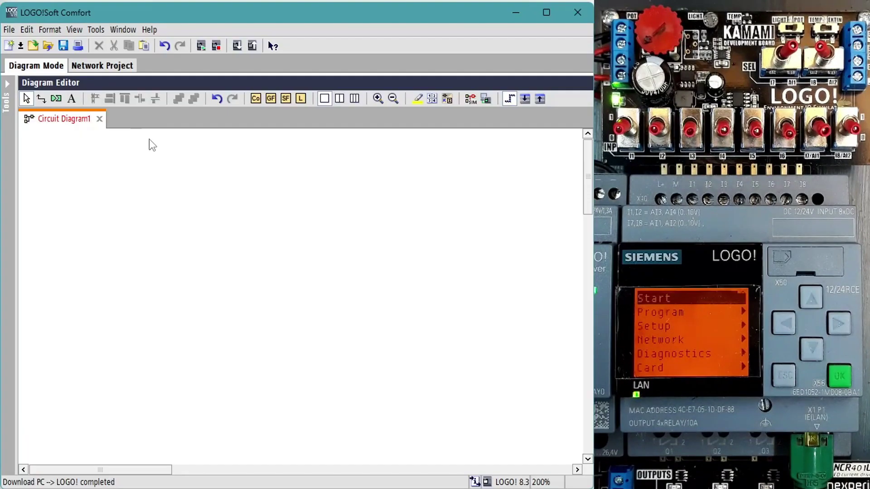
pyautogui.click(96, 30)
pyautogui.moveTo(128, 53)
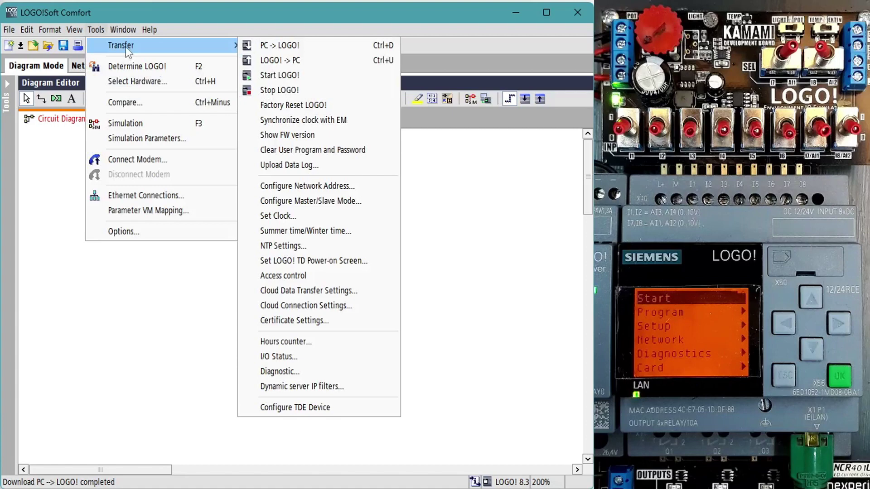
pyautogui.click(280, 45)
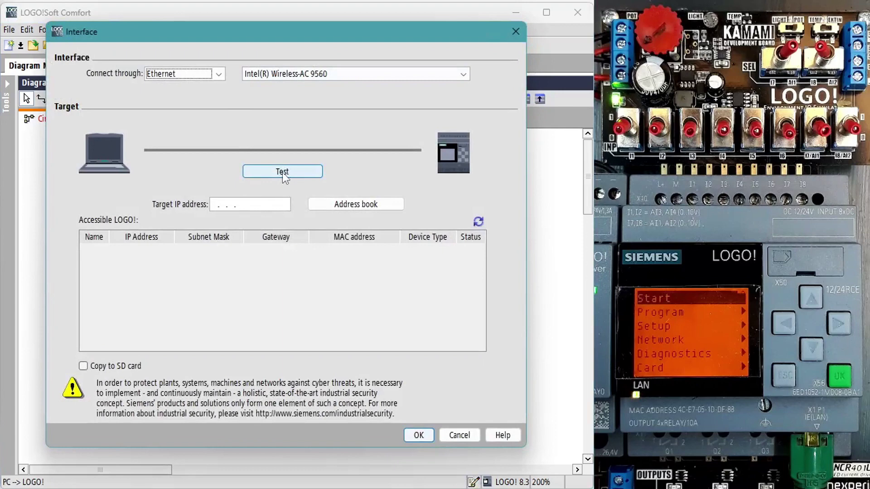
pyautogui.click(320, 171)
pyautogui.write('192.')
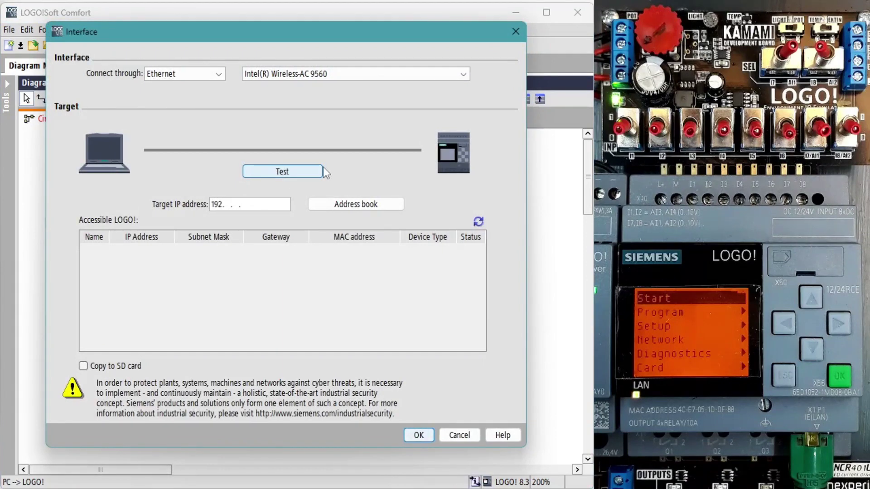
pyautogui.write('168.178. 66')
pyautogui.click(297, 170)
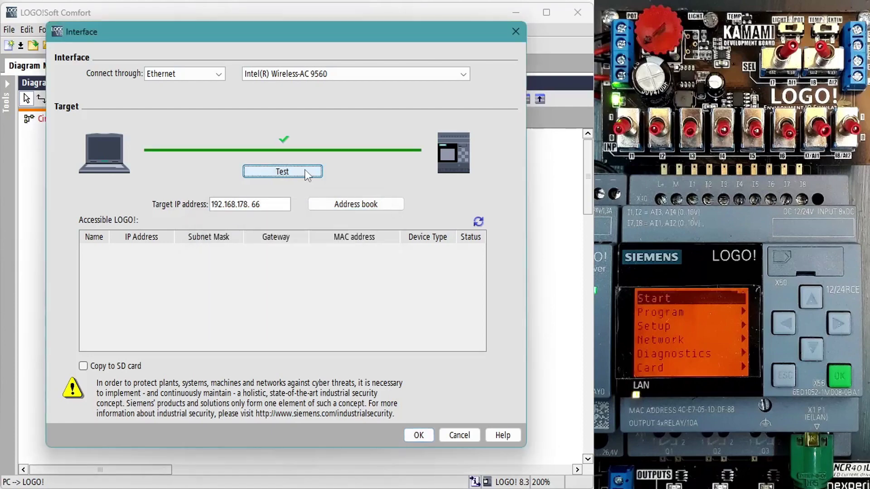
pyautogui.click(456, 435)
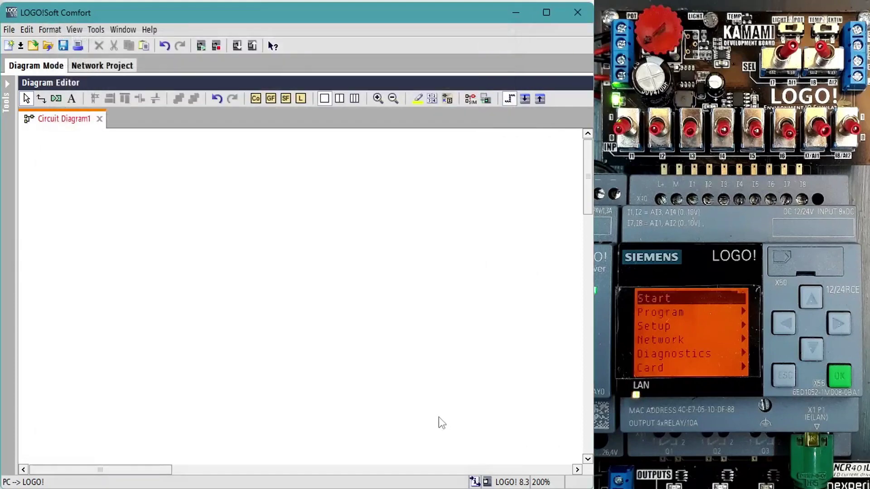
# In the LOGO! offline settings, enter IP 192.168.178.66, mask 255.255.255.0 and gateway 192.168.178.1.
pyautogui.click(11, 30)
pyautogui.click(43, 213)
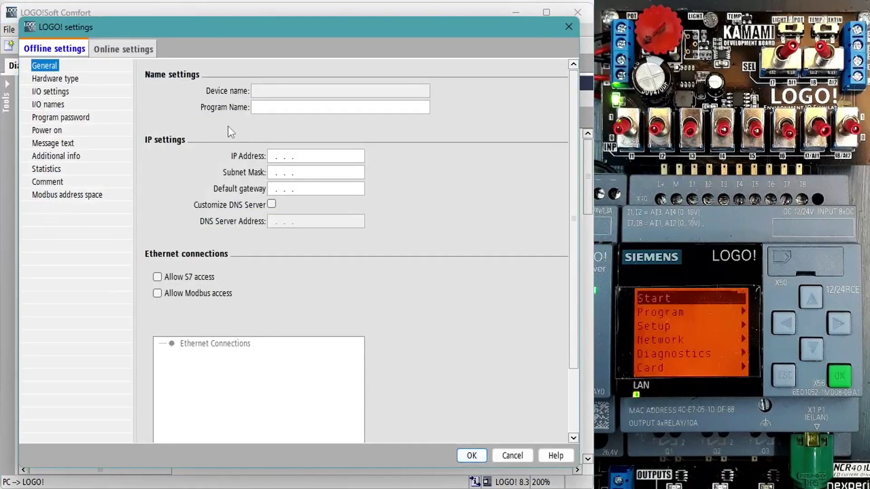
pyautogui.click(275, 156)
pyautogui.write('192.168.178. 66')
pyautogui.press('Tab')
pyautogui.write('192.168.178.')
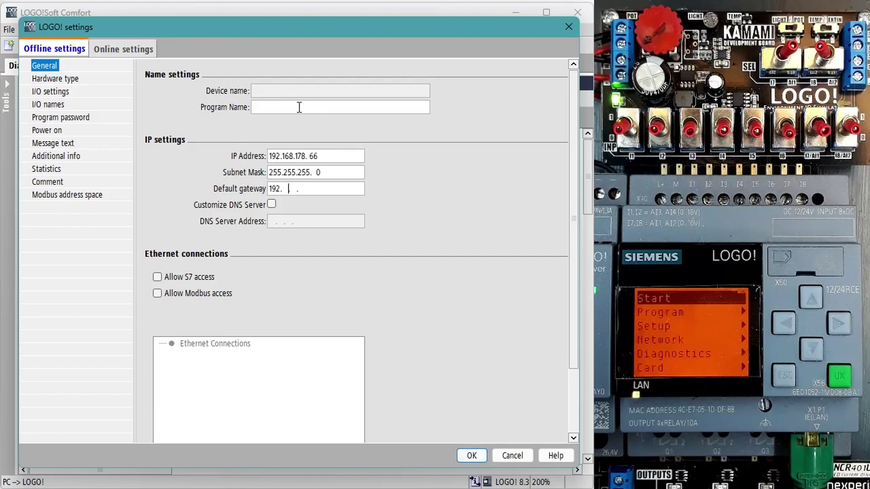
pyautogui.write('1')
# Confirm the IP settings and place digital inputs I1, I2, I3 and I4 in a column.
pyautogui.click(471, 456)
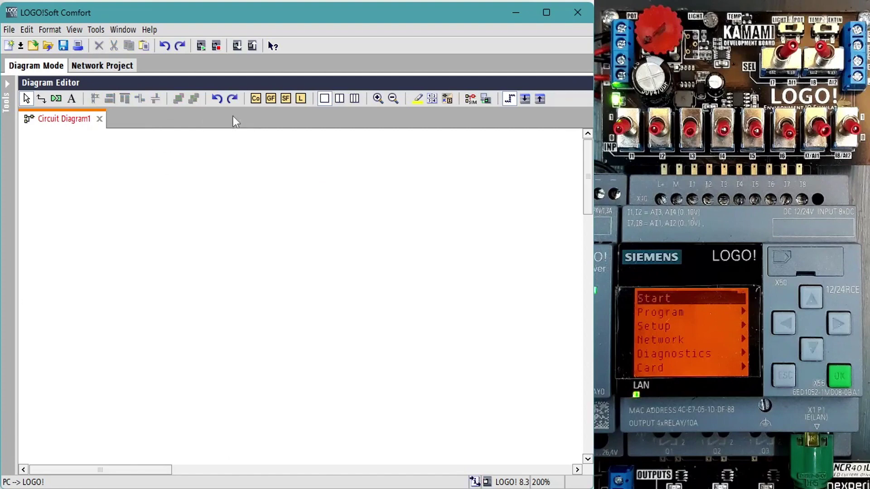
pyautogui.click(256, 98)
pyautogui.click(27, 461)
pyautogui.click(83, 181)
pyautogui.click(82, 250)
pyautogui.click(83, 317)
pyautogui.click(83, 385)
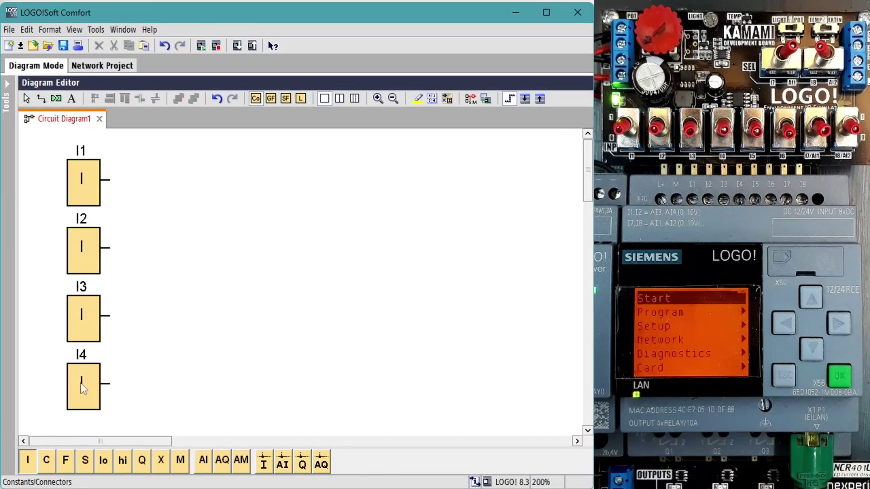
# Place digital outputs Q1–Q4 beside inputs I1–I4.
pyautogui.click(142, 460)
pyautogui.click(165, 181)
pyautogui.click(165, 249)
pyautogui.click(165, 317)
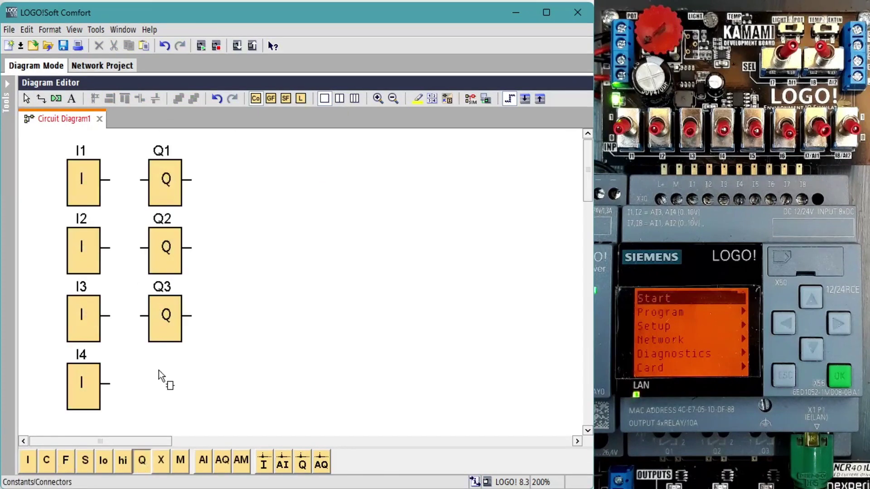
pyautogui.click(165, 385)
pyautogui.press('Escape')
# Wire I1 to Q1, I2 to Q2, I3 to Q3 and I4 to Q4.
pyautogui.moveTo(107, 180); pyautogui.dragTo(144, 180)
pyautogui.moveTo(107, 248); pyautogui.dragTo(144, 248)
pyautogui.moveTo(108, 313); pyautogui.dragTo(144, 315)
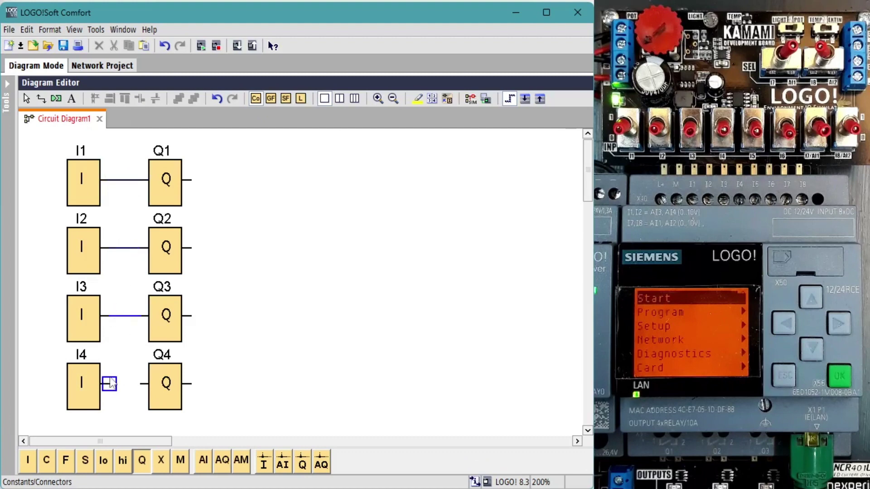
pyautogui.moveTo(109, 384); pyautogui.dragTo(144, 384)
# Test the connection, download the program to 192.168.178.66, and switch the LOGO! to RUN.
pyautogui.click(96, 30)
pyautogui.moveTo(129, 50)
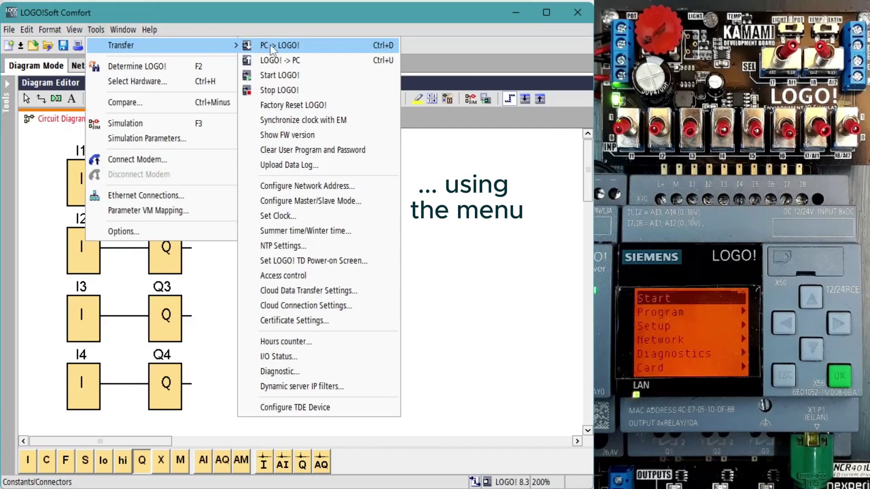
pyautogui.click(420, 173)
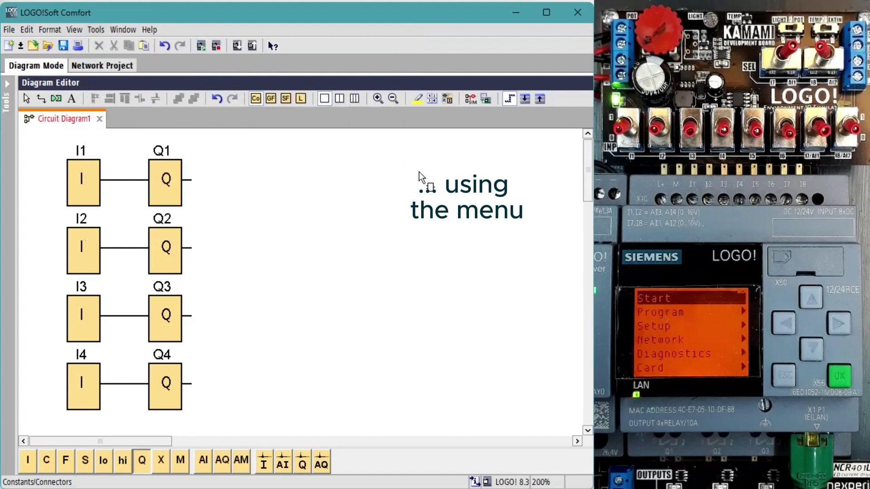
pyautogui.click(239, 46)
pyautogui.click(271, 168)
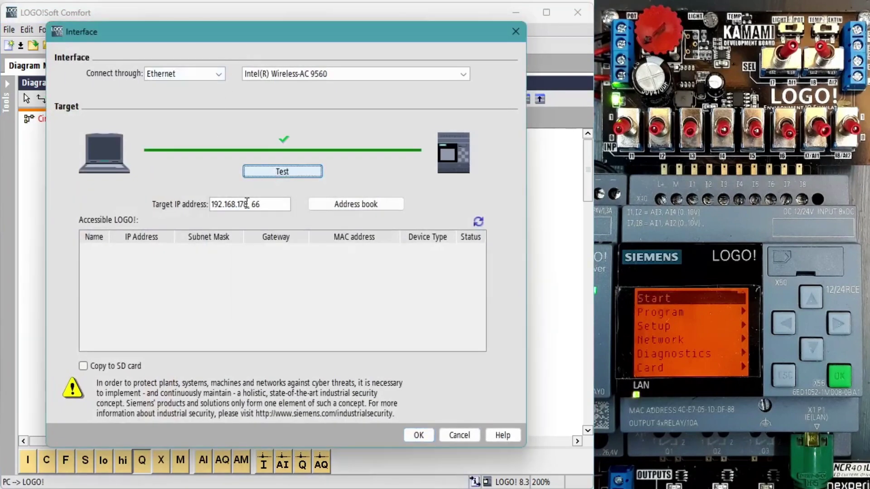
pyautogui.click(419, 435)
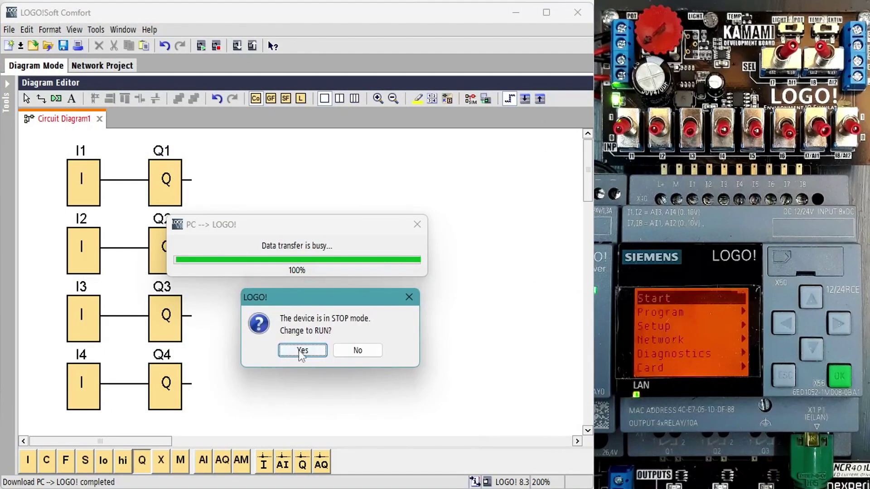
pyautogui.click(299, 351)
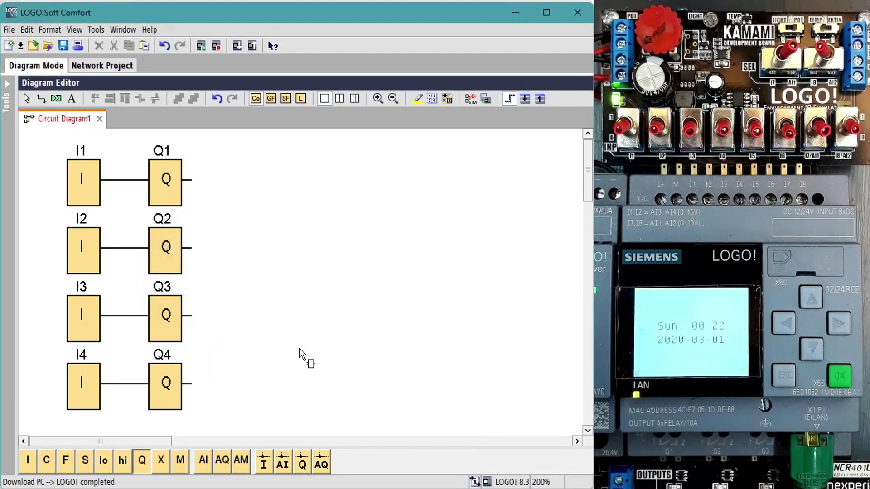